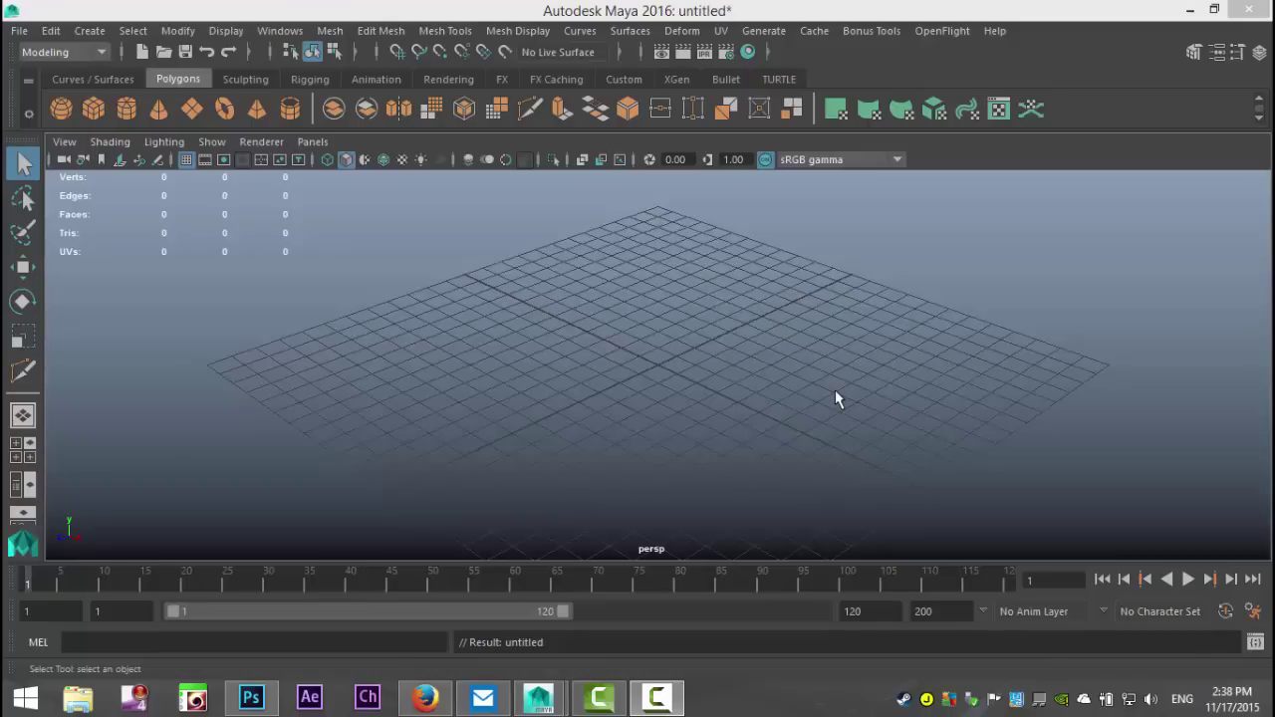
# Add pCube1 from the shelf and scale it uniformly to about 5.95 on all three axes
pyautogui.click(94, 112)
pyautogui.press('r')
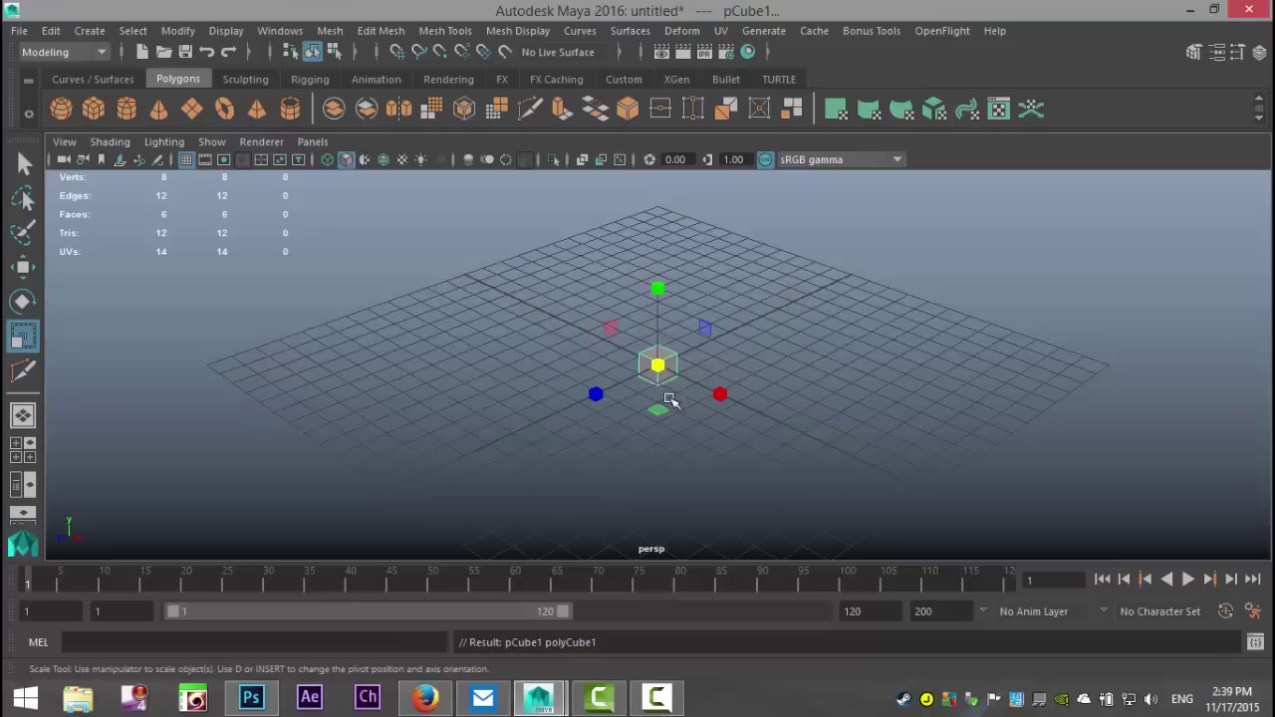
pyautogui.moveTo(657, 364); pyautogui.dragTo(769, 400)
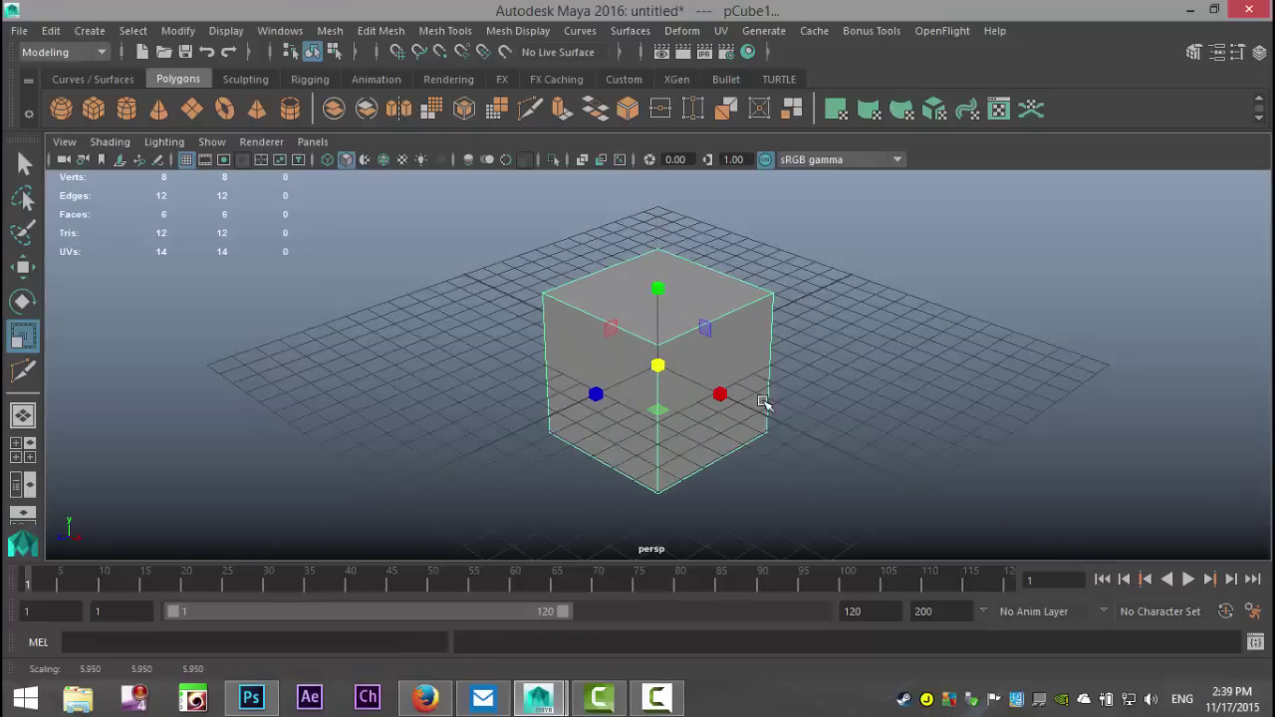
pyautogui.keyDown('alt'); pyautogui.moveTo(900, 446); pyautogui.dragTo(815, 476); pyautogui.keyUp('alt')
pyautogui.keyDown('alt'); pyautogui.moveTo(815, 475); pyautogui.dragTo(845, 431, button='middle'); pyautogui.keyUp('alt')
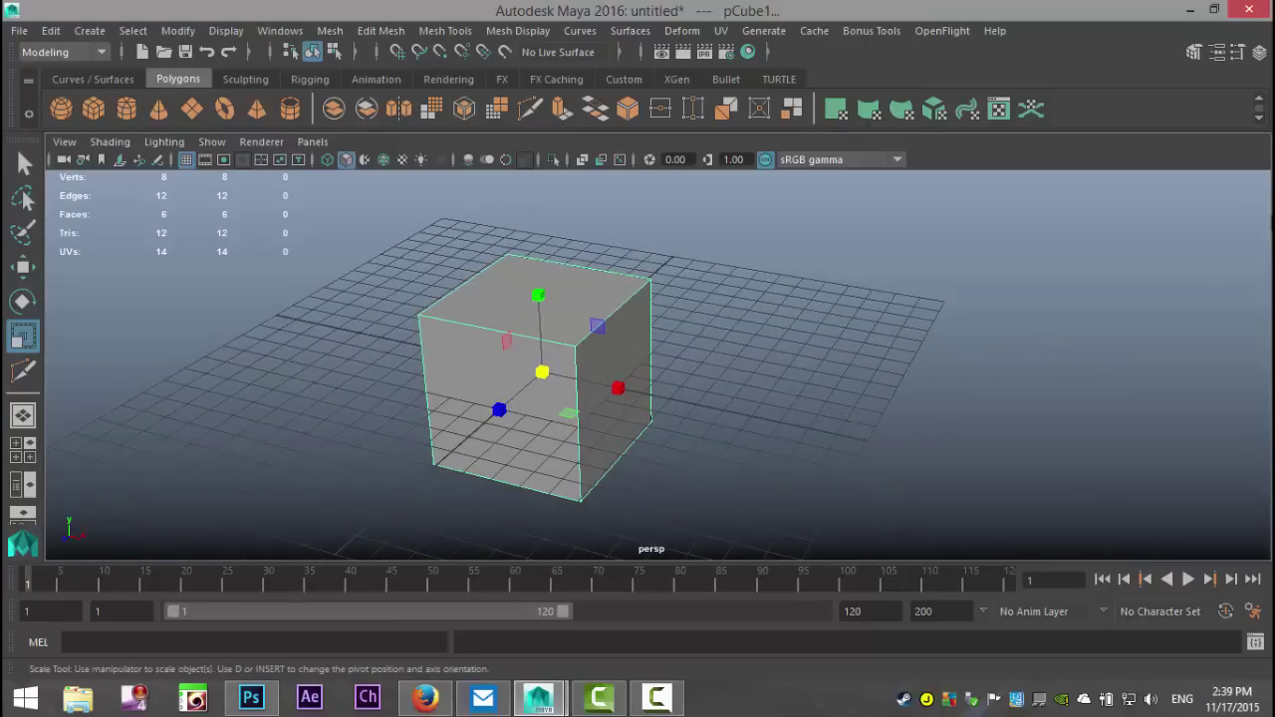
# Open the Modeling Toolkit, activate Multi-Cut, and frame the cube from slightly above
pyautogui.click(1194, 54)
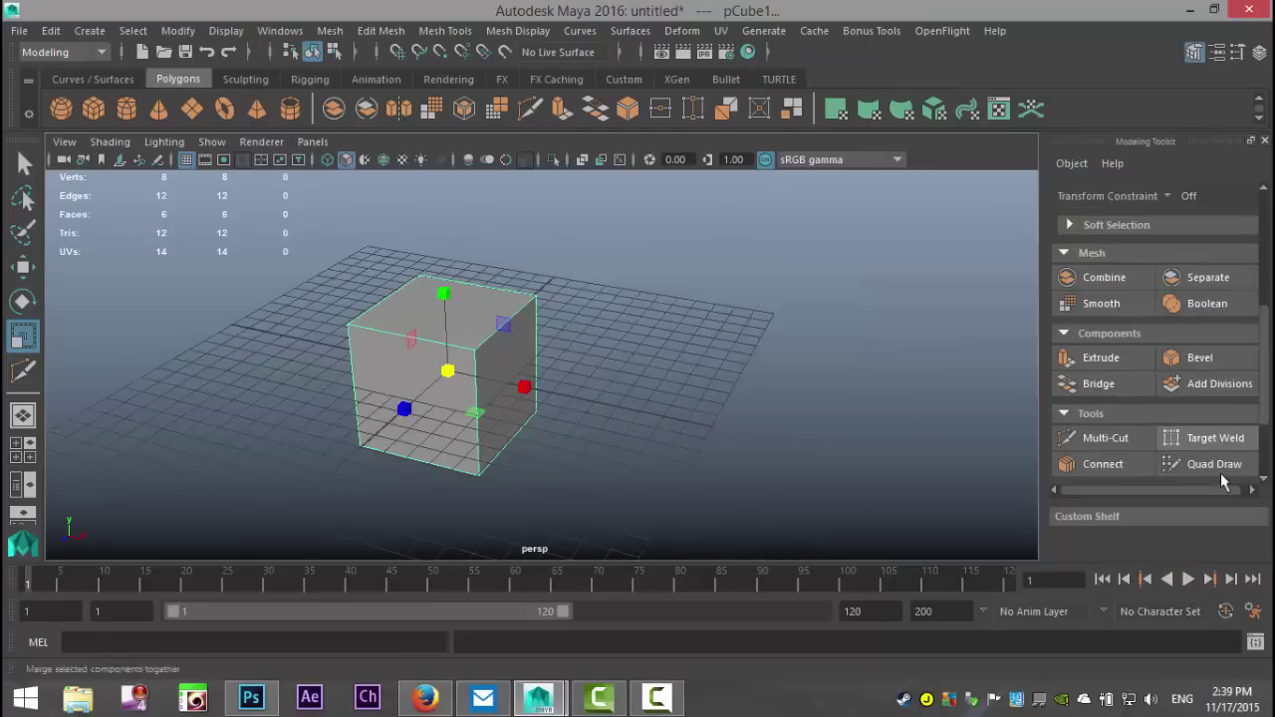
pyautogui.click(1122, 441)
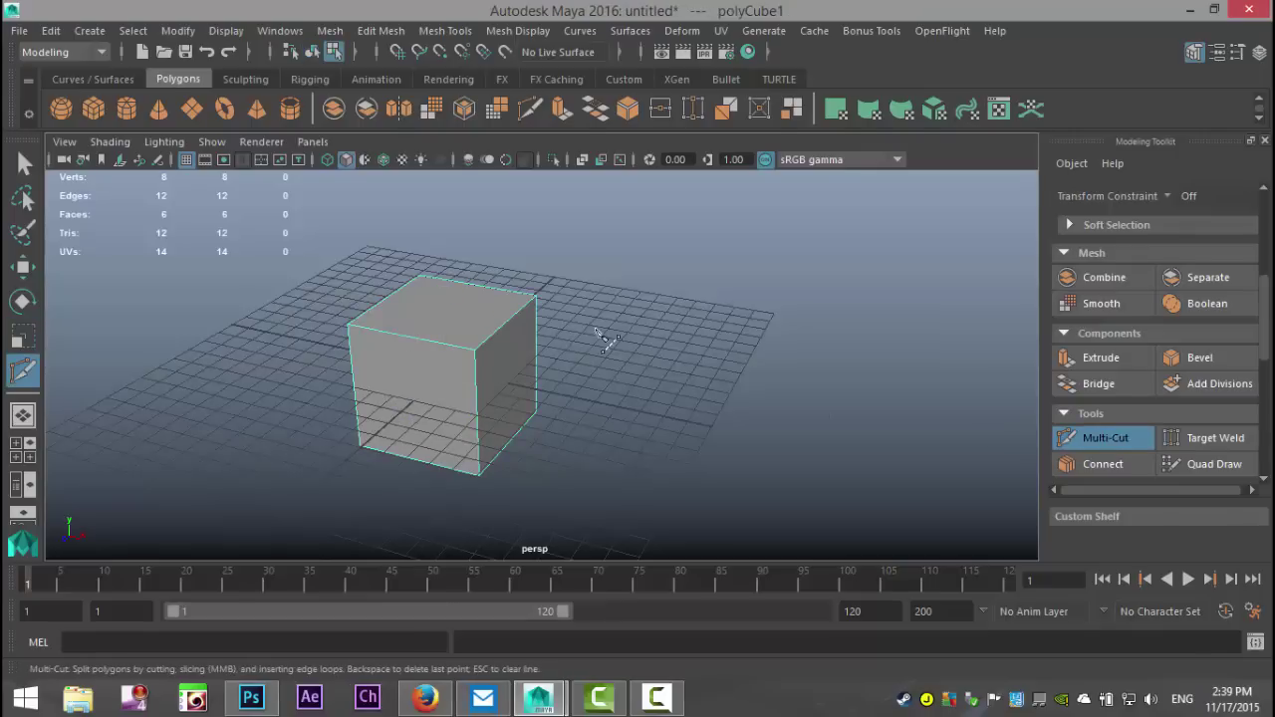
pyautogui.keyDown('alt'); pyautogui.moveTo(660, 378); pyautogui.dragTo(658, 421); pyautogui.keyUp('alt')
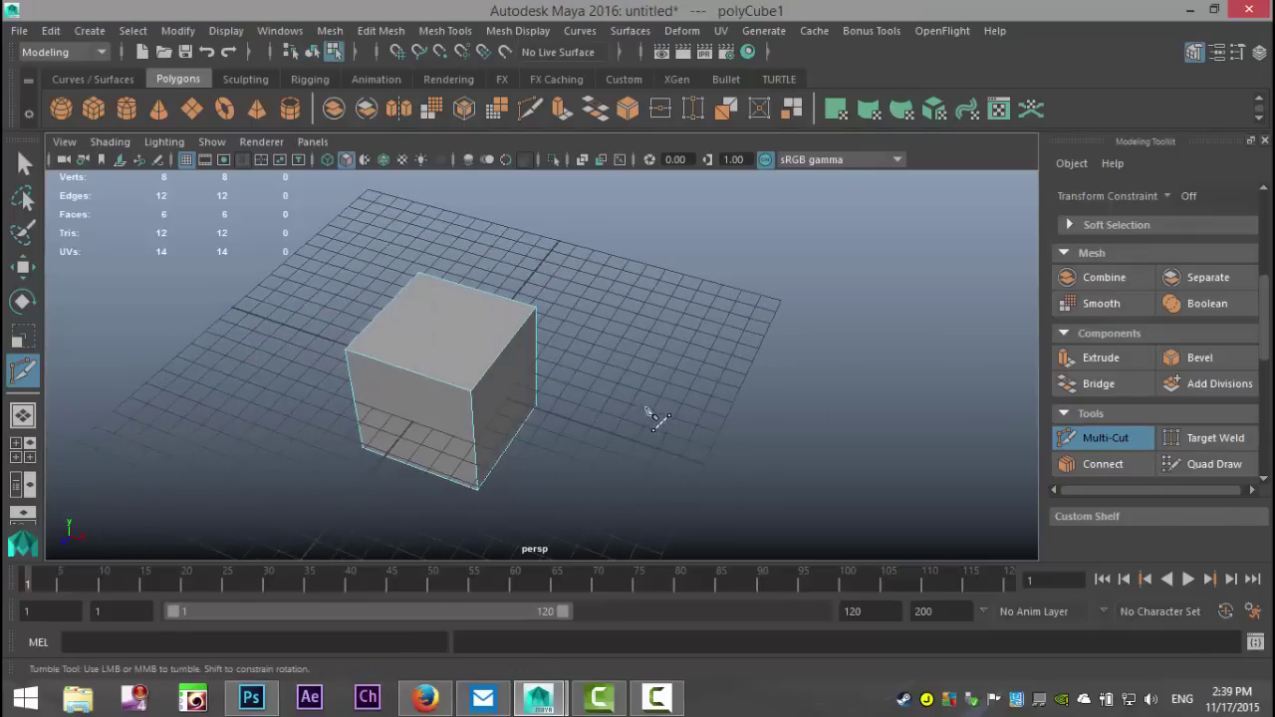
pyautogui.keyDown('alt'); pyautogui.moveTo(658, 421); pyautogui.dragTo(734, 421, button='middle'); pyautogui.keyUp('alt')
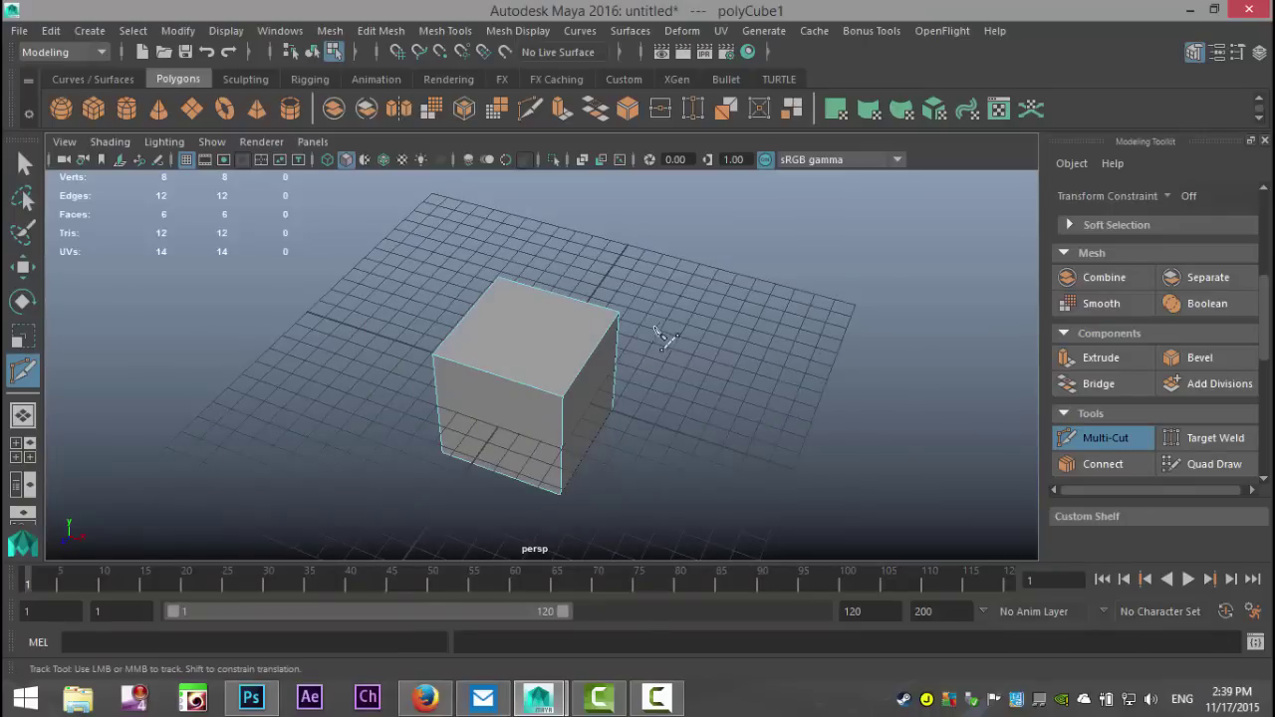
# Cancel a stray cut and zoom in to face the cube's top squarely
pyautogui.click(617, 314)
pyautogui.press('Escape')
pyautogui.keyDown('alt'); pyautogui.moveTo(808, 442); pyautogui.dragTo(837, 441, button='middle'); pyautogui.keyUp('alt')
pyautogui.keyDown('alt'); pyautogui.moveTo(778, 456); pyautogui.dragTo(839, 477); pyautogui.keyUp('alt')
pyautogui.keyDown('alt'); pyautogui.moveTo(842, 484); pyautogui.dragTo(826, 475, button='right'); pyautogui.keyUp('alt')
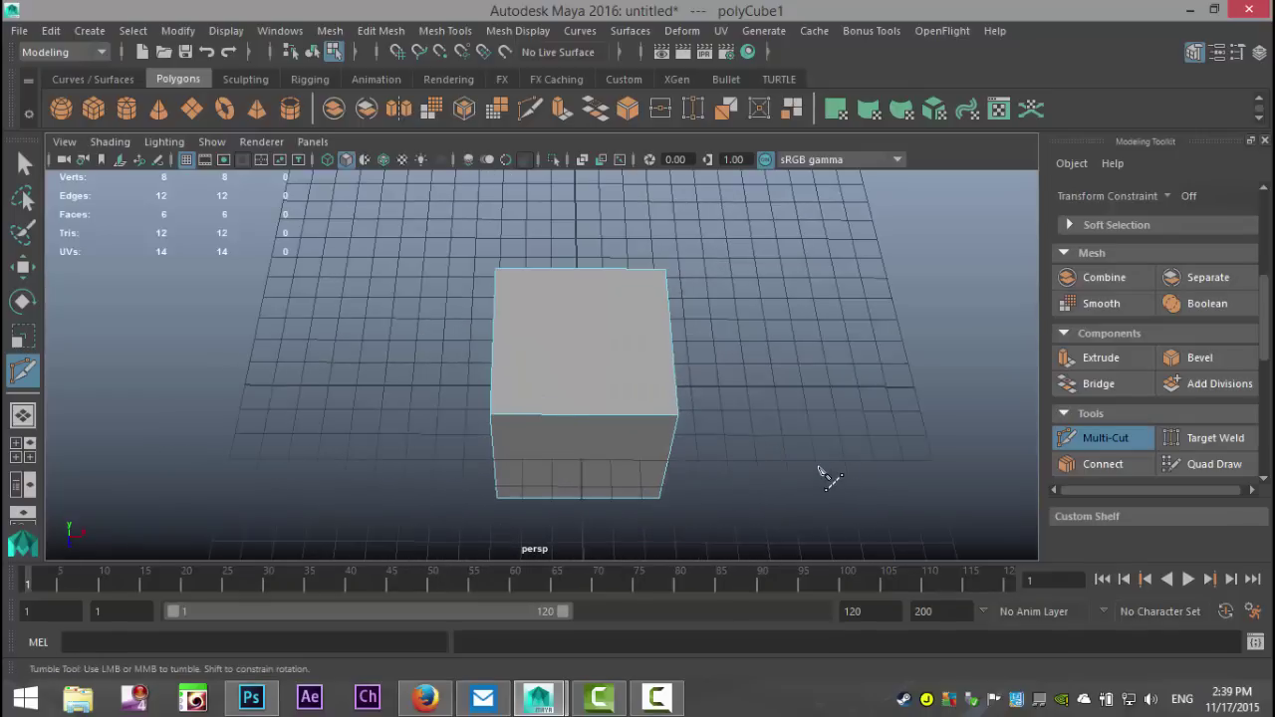
# Cut a diagonal across the top face, then cut from the front edge to that diagonal
pyautogui.click(677, 416)
pyautogui.press('Return')
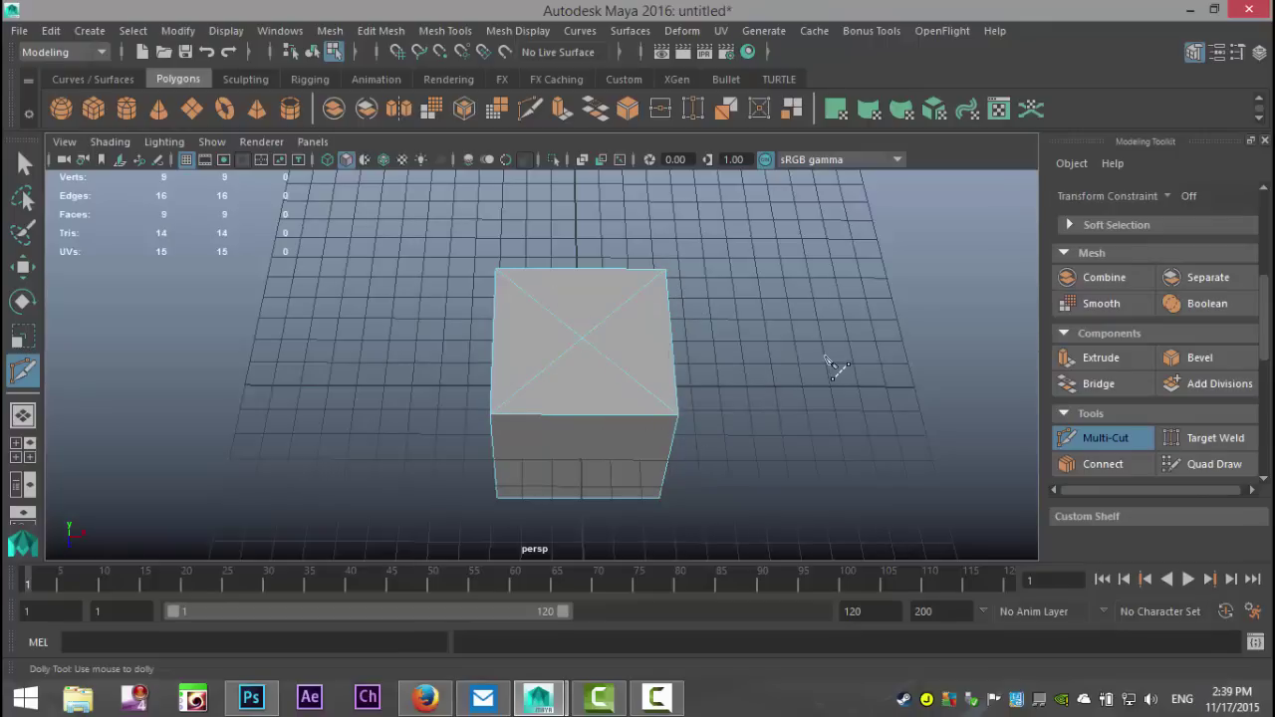
pyautogui.click(586, 414)
pyautogui.click(627, 302)
# Cut a jagged closed path across the front face from the top-right corner vertex
pyautogui.scroll(2, 767, 426)
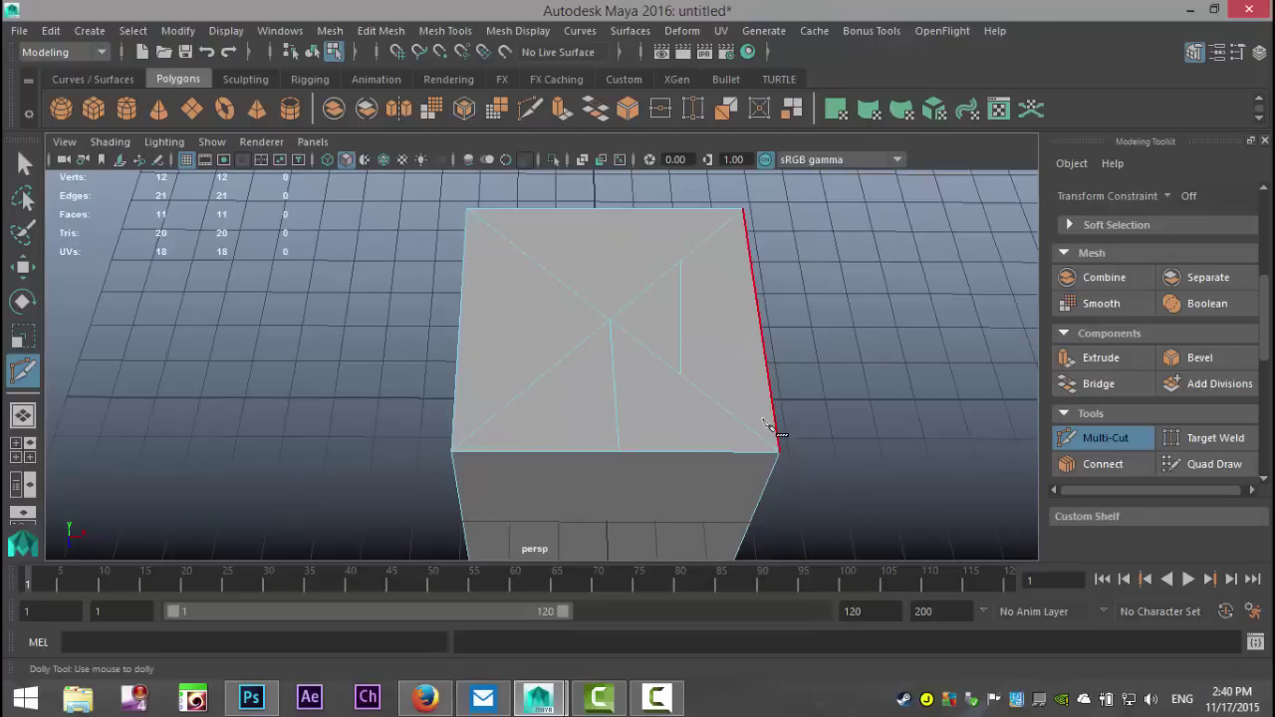
pyautogui.scroll(-3, 767, 426)
pyautogui.keyDown('alt'); pyautogui.moveTo(720, 465); pyautogui.dragTo(752, 481); pyautogui.keyUp('alt')
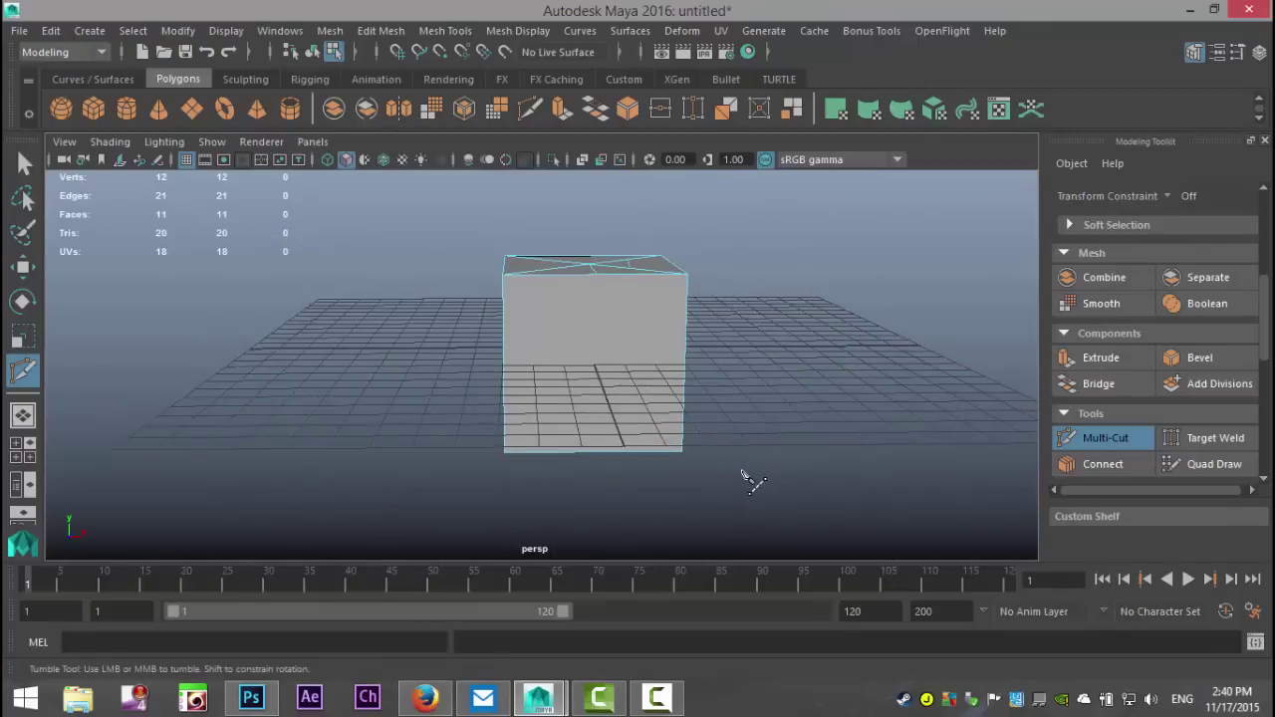
pyautogui.scroll(2, 752, 482)
pyautogui.scroll(-1, 742, 458)
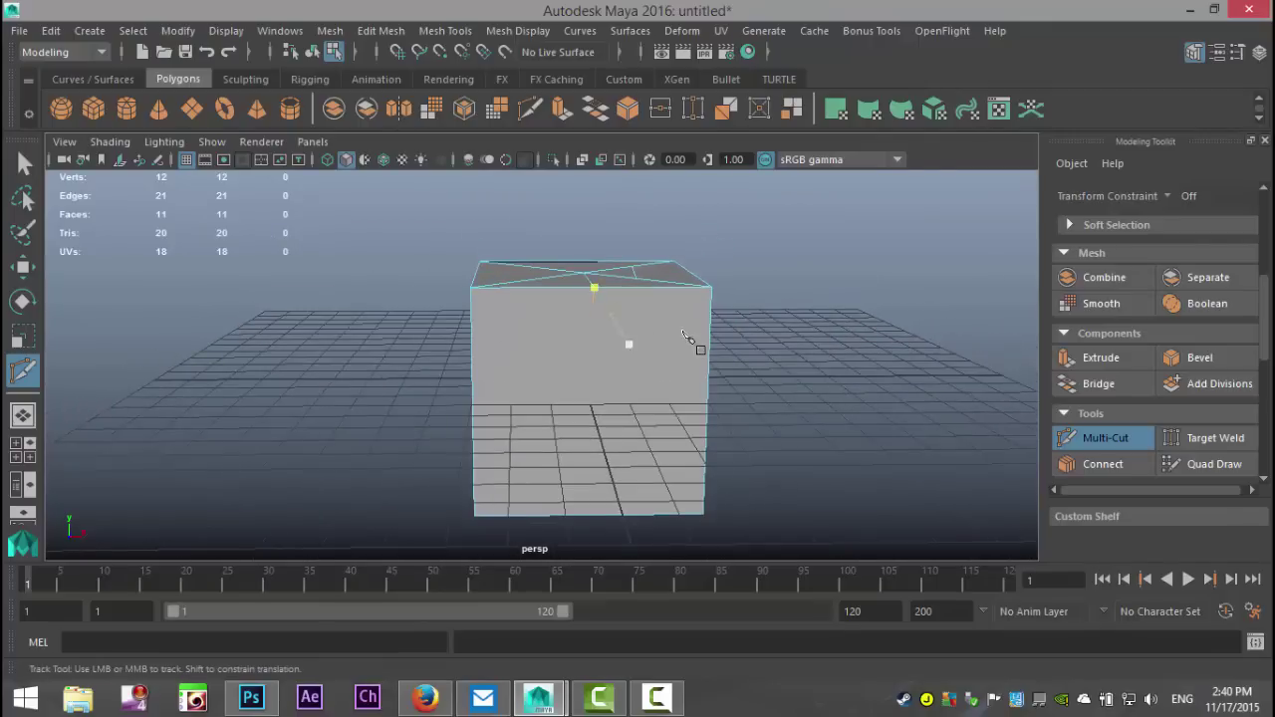
pyautogui.click(711, 288)
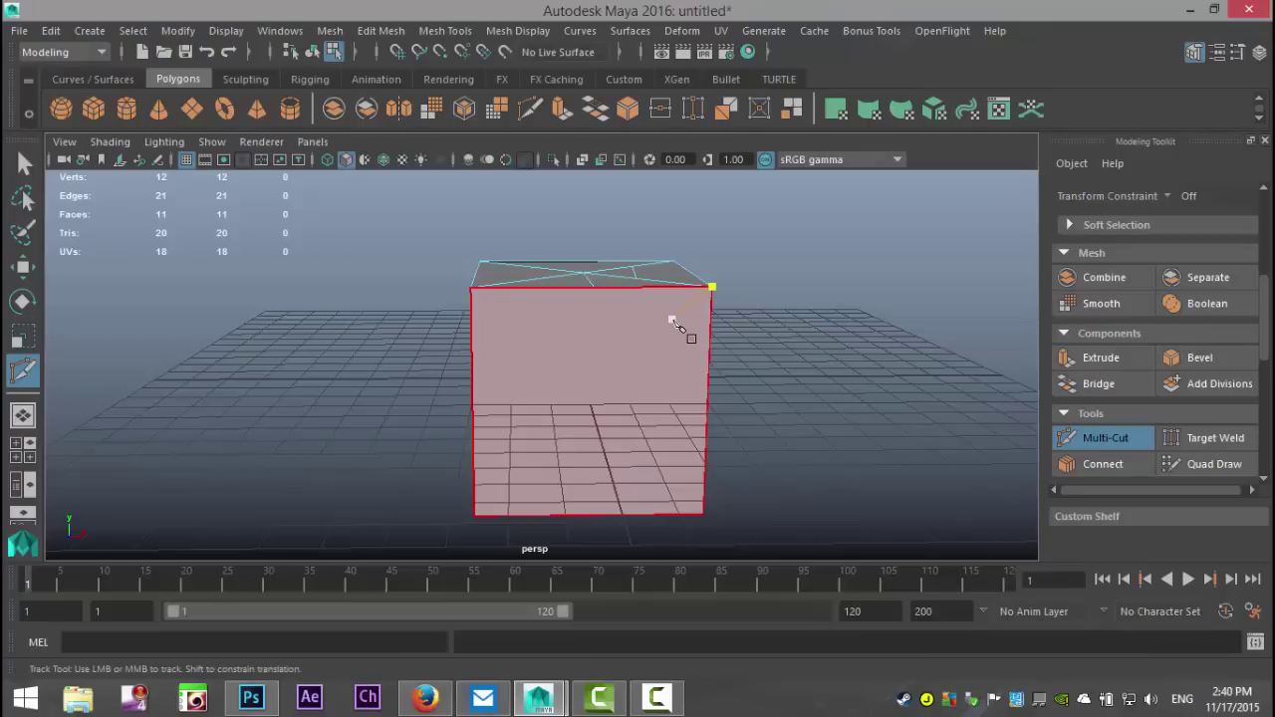
pyautogui.click(672, 319)
pyautogui.click(639, 333)
pyautogui.click(593, 332)
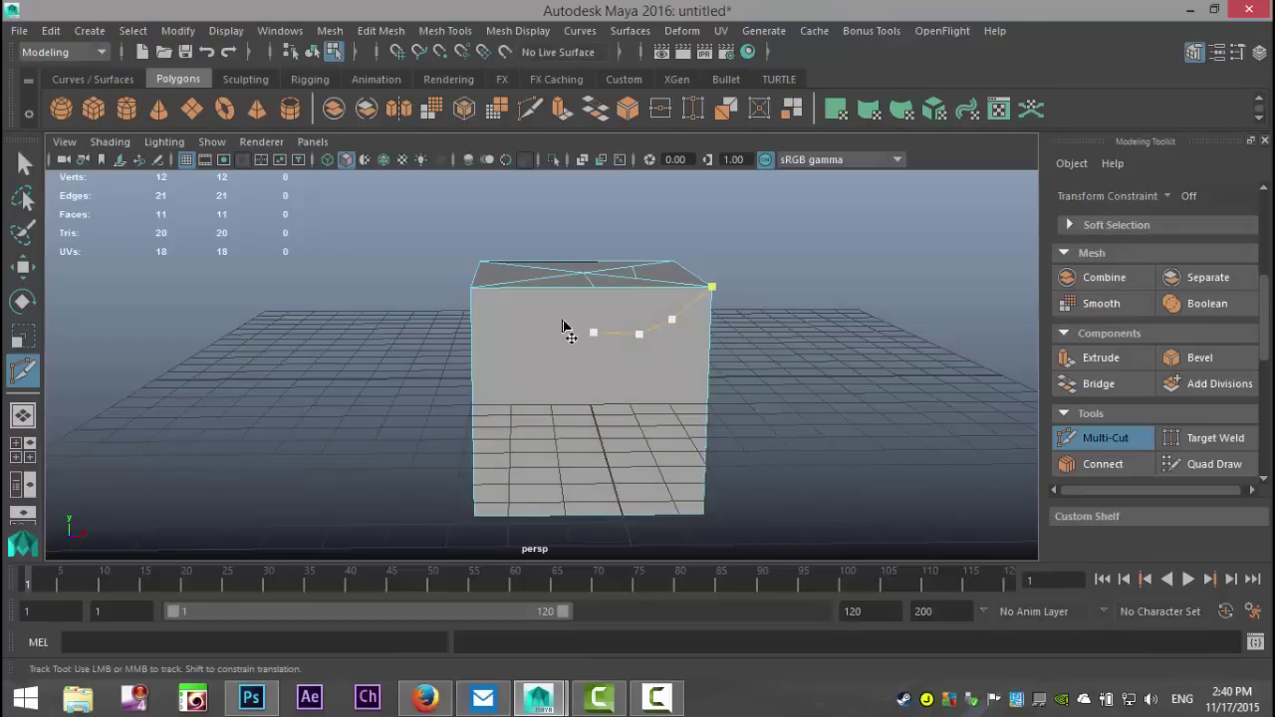
pyautogui.click(550, 318)
pyautogui.click(510, 335)
pyautogui.click(494, 395)
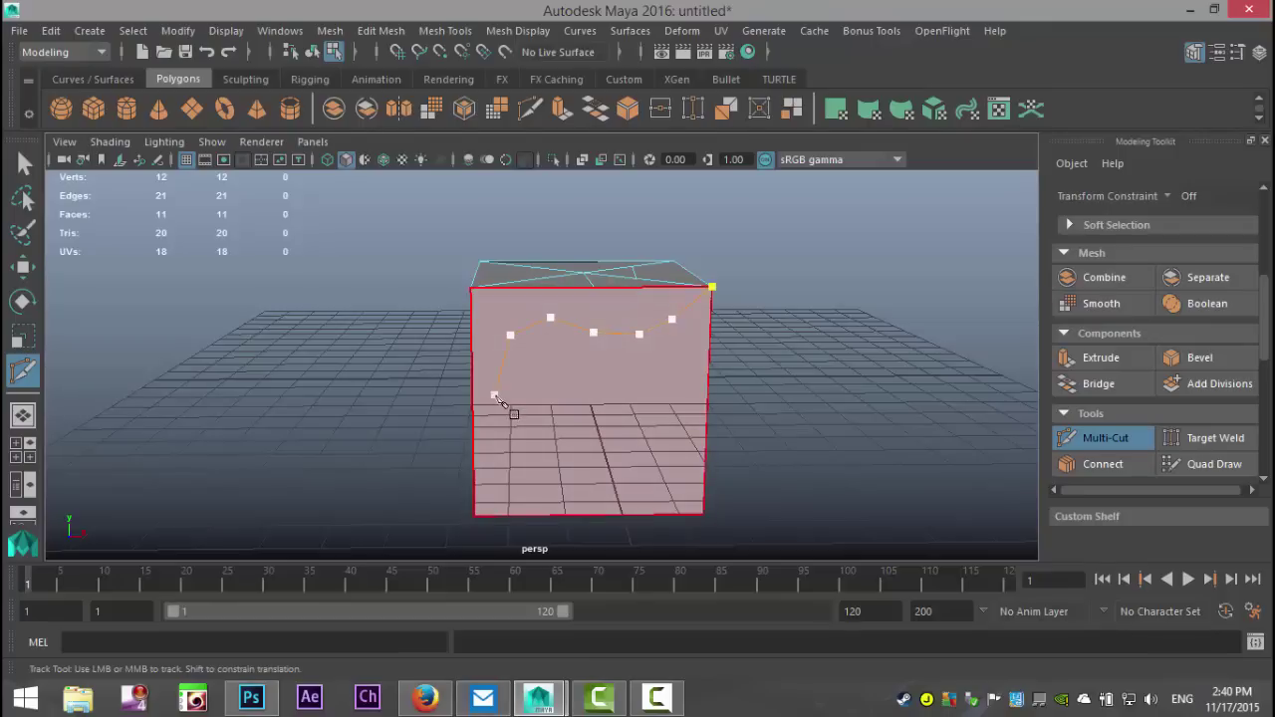
pyautogui.click(573, 425)
pyautogui.click(635, 427)
pyautogui.click(673, 470)
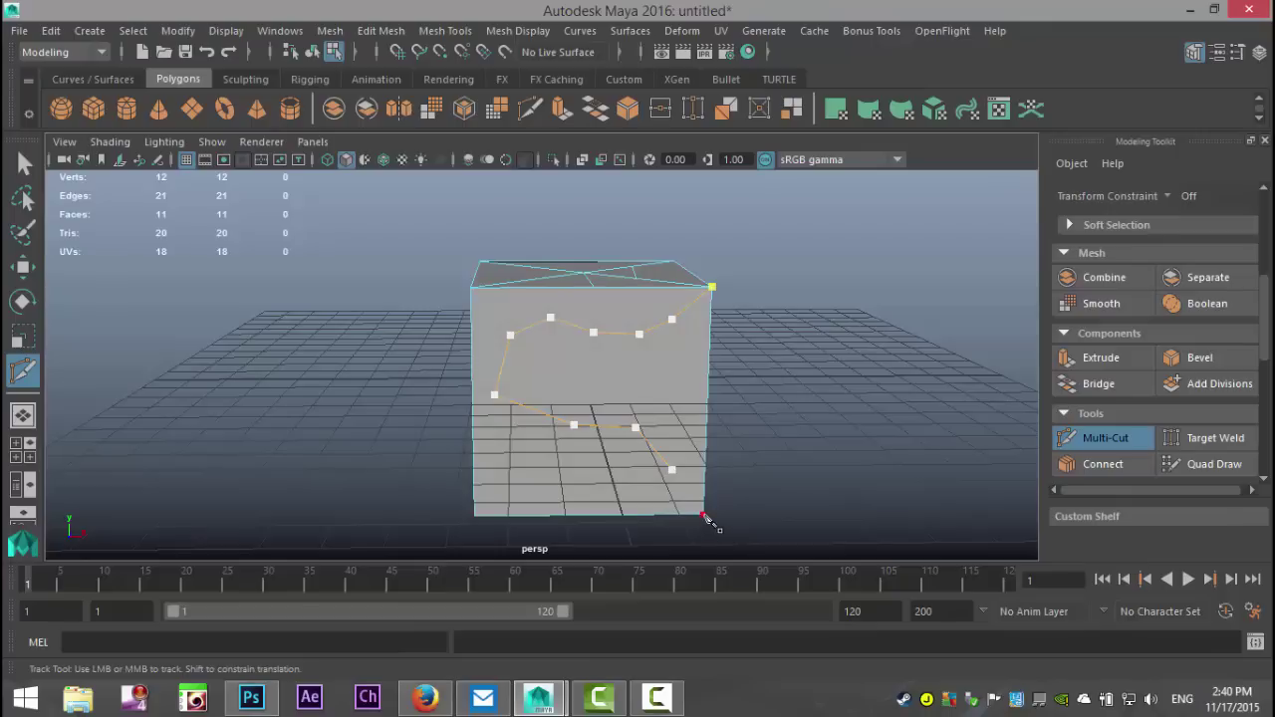
pyautogui.press('Return')
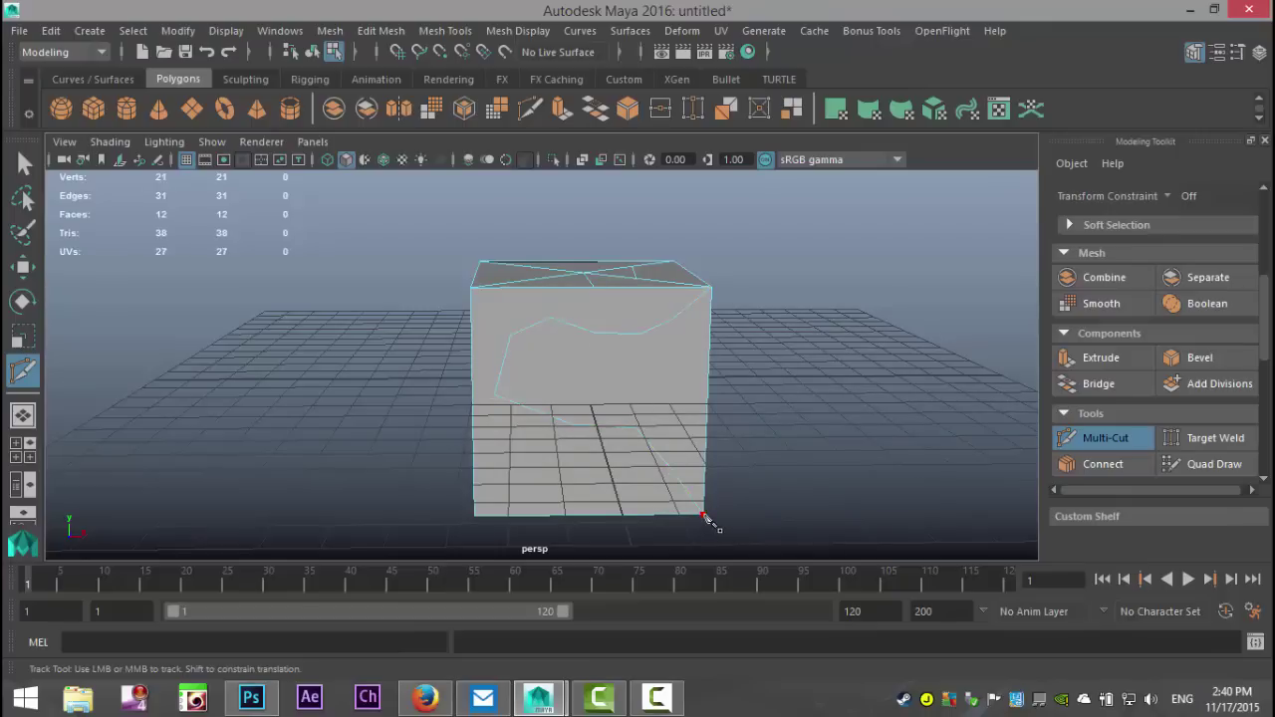
# Delete the face enclosed by the jagged cut to open a hole
pyautogui.click(635, 427)
pyautogui.press('q')
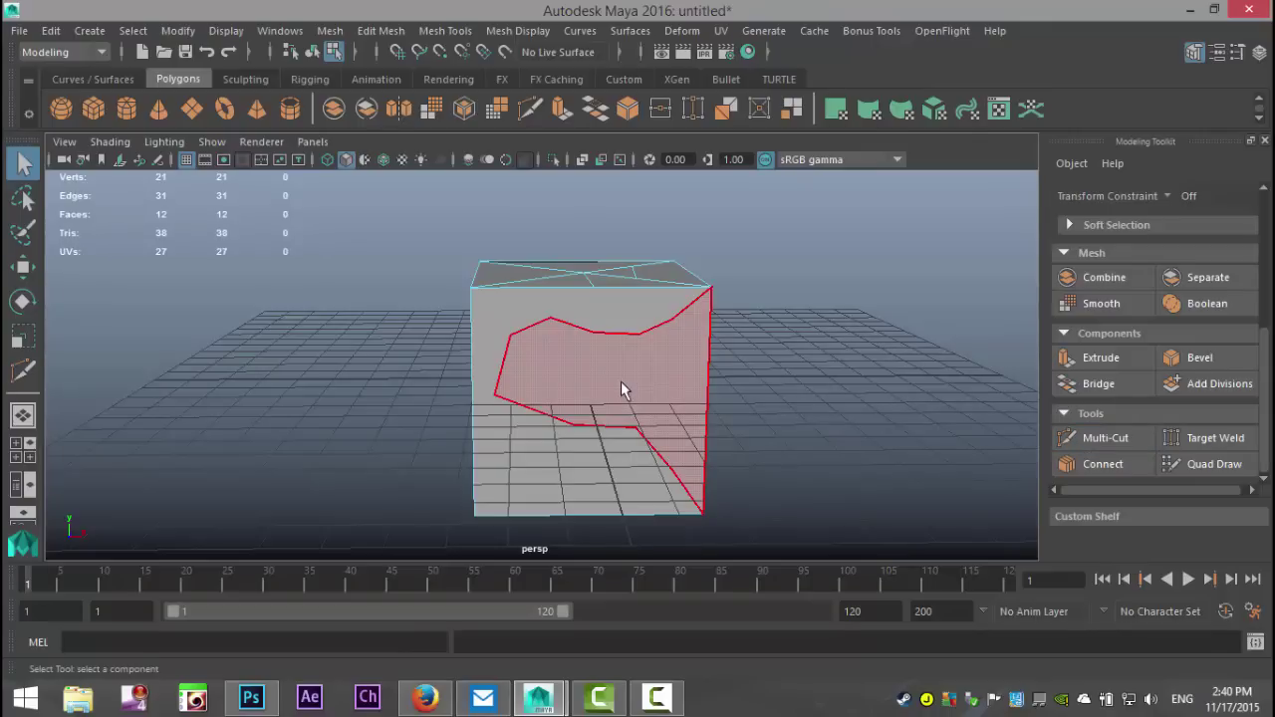
pyautogui.click(618, 380)
pyautogui.press('Delete')
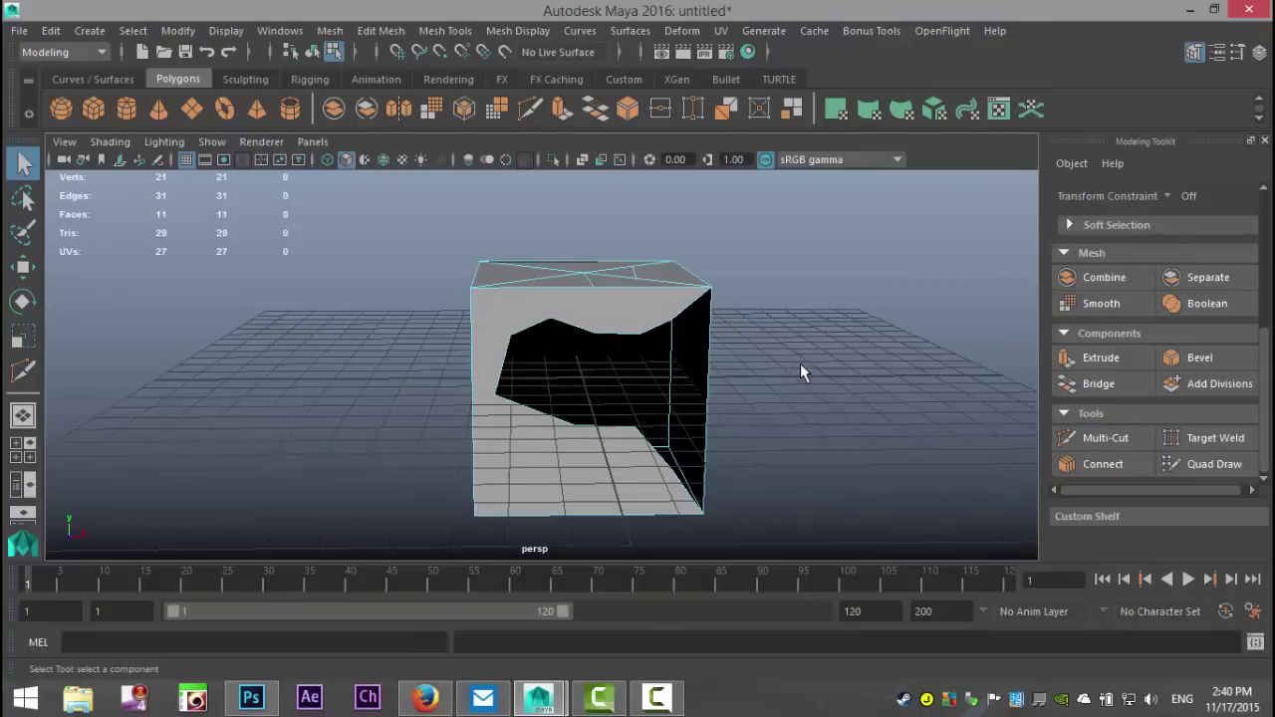
# Orbit around the holed cube and switch it to wireframe display
pyautogui.keyDown('alt'); pyautogui.moveTo(726, 390); pyautogui.dragTo(797, 465); pyautogui.keyUp('alt')
pyautogui.doubleClick(612, 292)
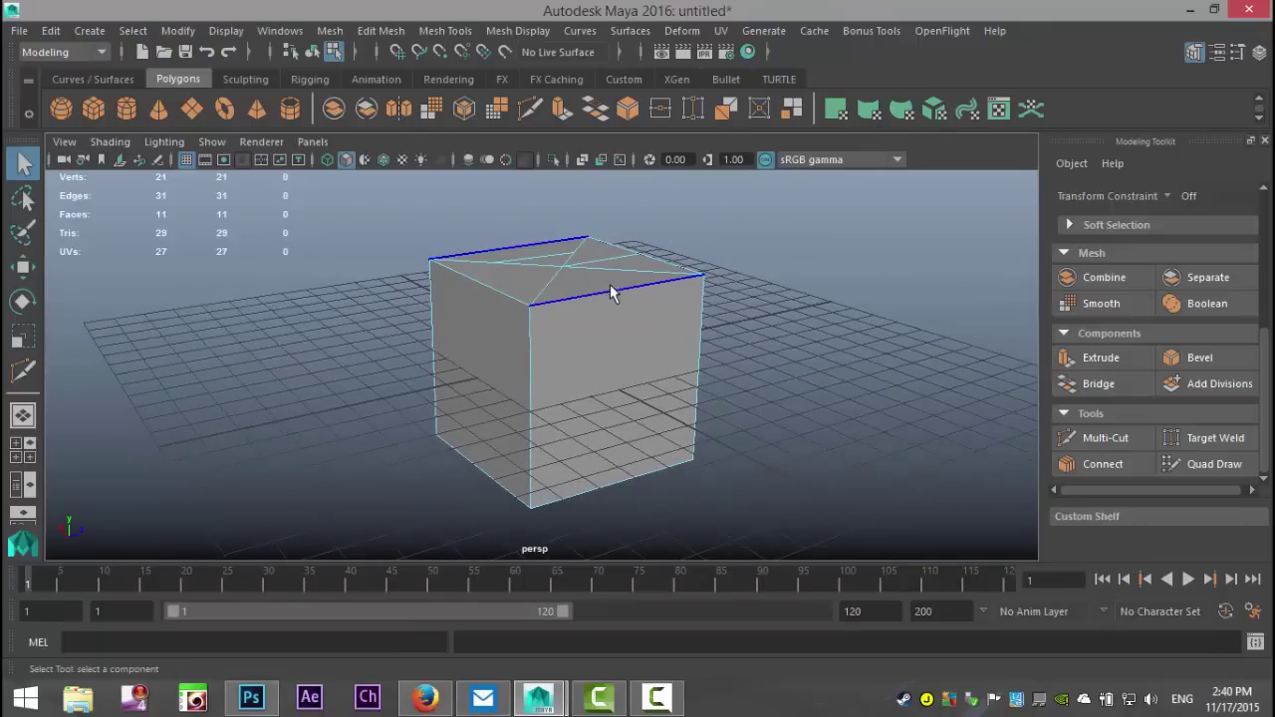
pyautogui.press('4')
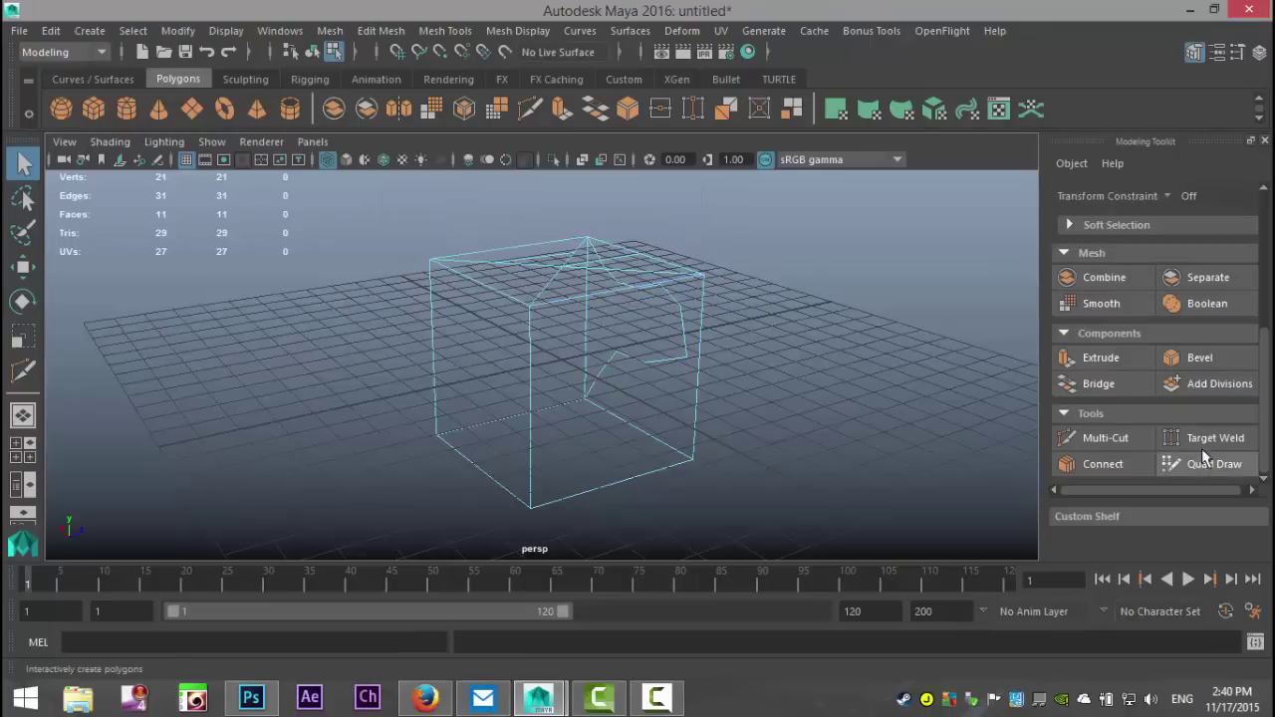
# Try a Multi-Cut on the top front edge, then exit and bring up the cube's marking menu
pyautogui.click(1073, 439)
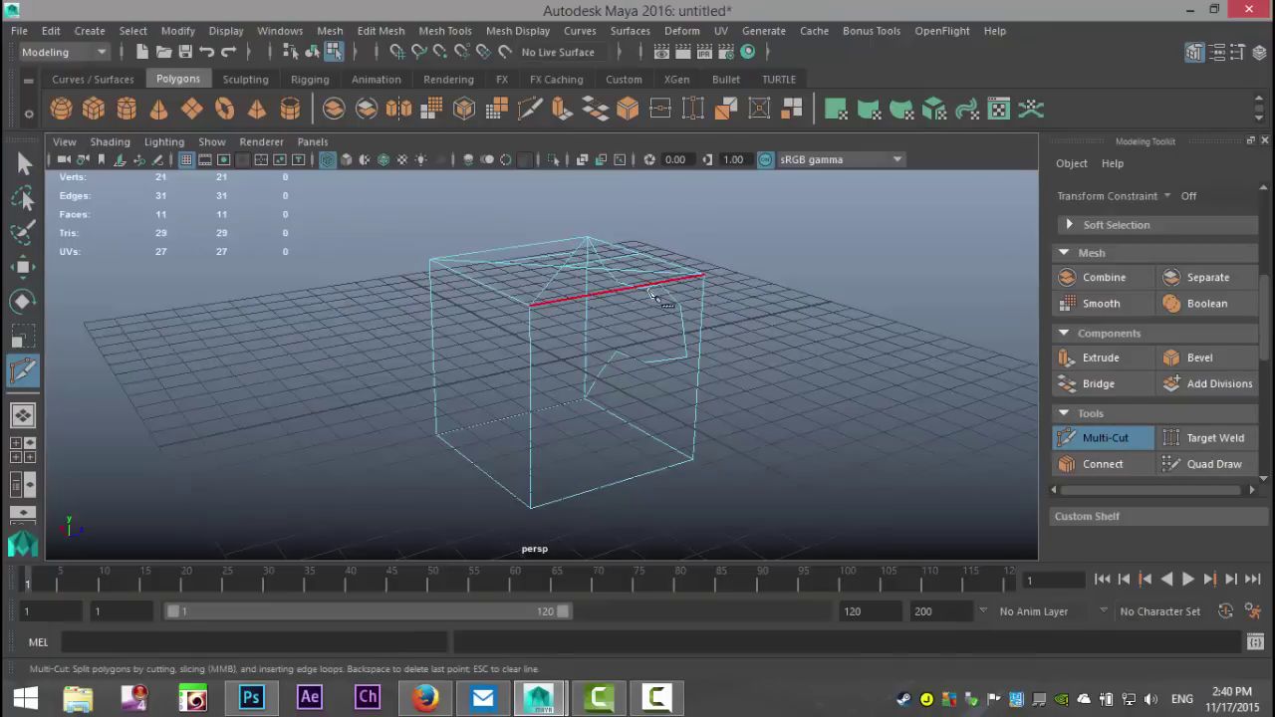
pyautogui.keyDown('ctrl'); pyautogui.click(606, 292); pyautogui.keyUp('ctrl')
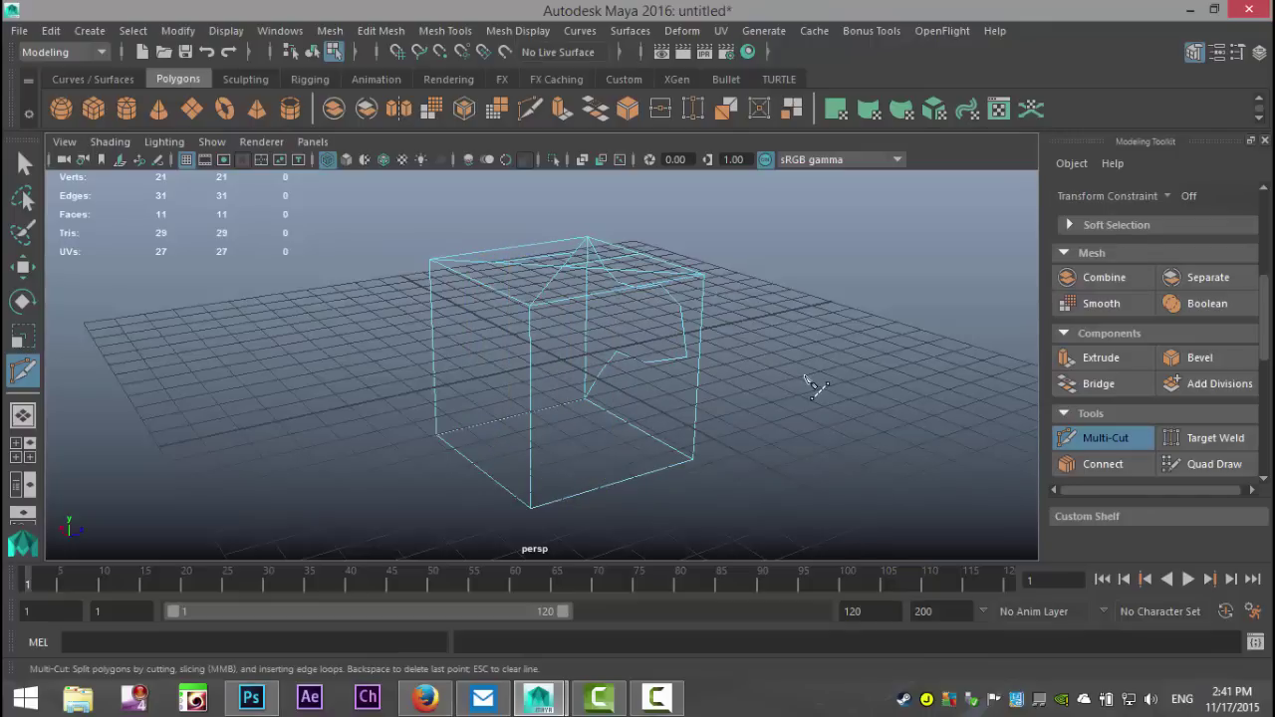
pyautogui.press('q')
pyautogui.moveTo(620, 338); pyautogui.dragTo(701, 194, button='right')
# Delete the holed cube and create a new polygon cube scaled up much larger
pyautogui.click(633, 305)
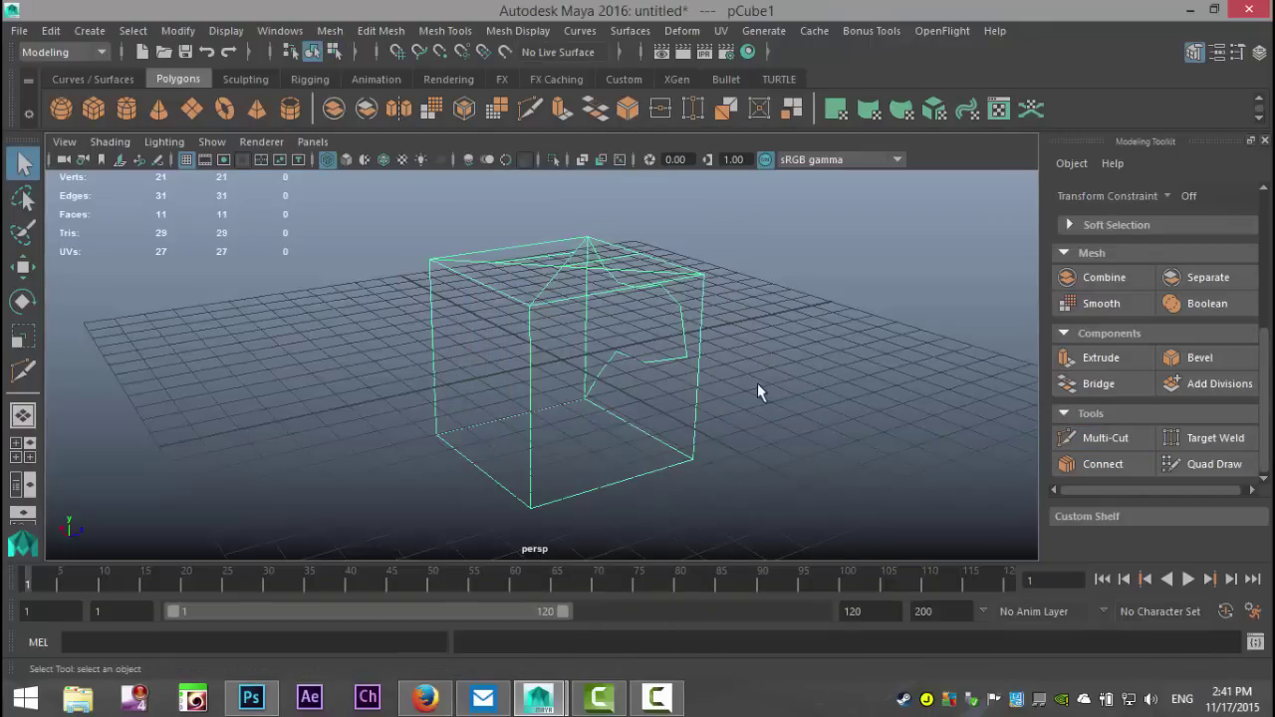
pyautogui.press('Delete')
pyautogui.click(93, 108)
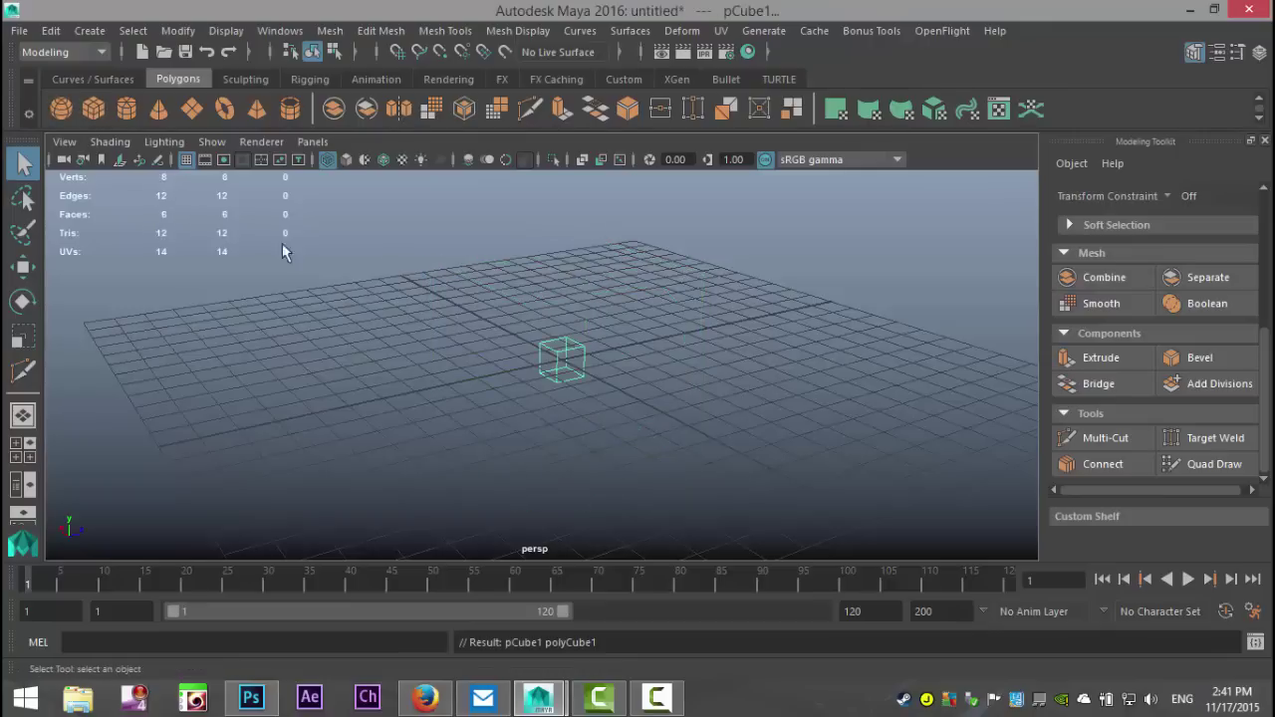
pyautogui.press('r')
pyautogui.moveTo(564, 374); pyautogui.dragTo(757, 375)
# Place trial vertical and horizontal Multi-Cut points around the new cube, clearing the vertical line
pyautogui.click(1128, 439)
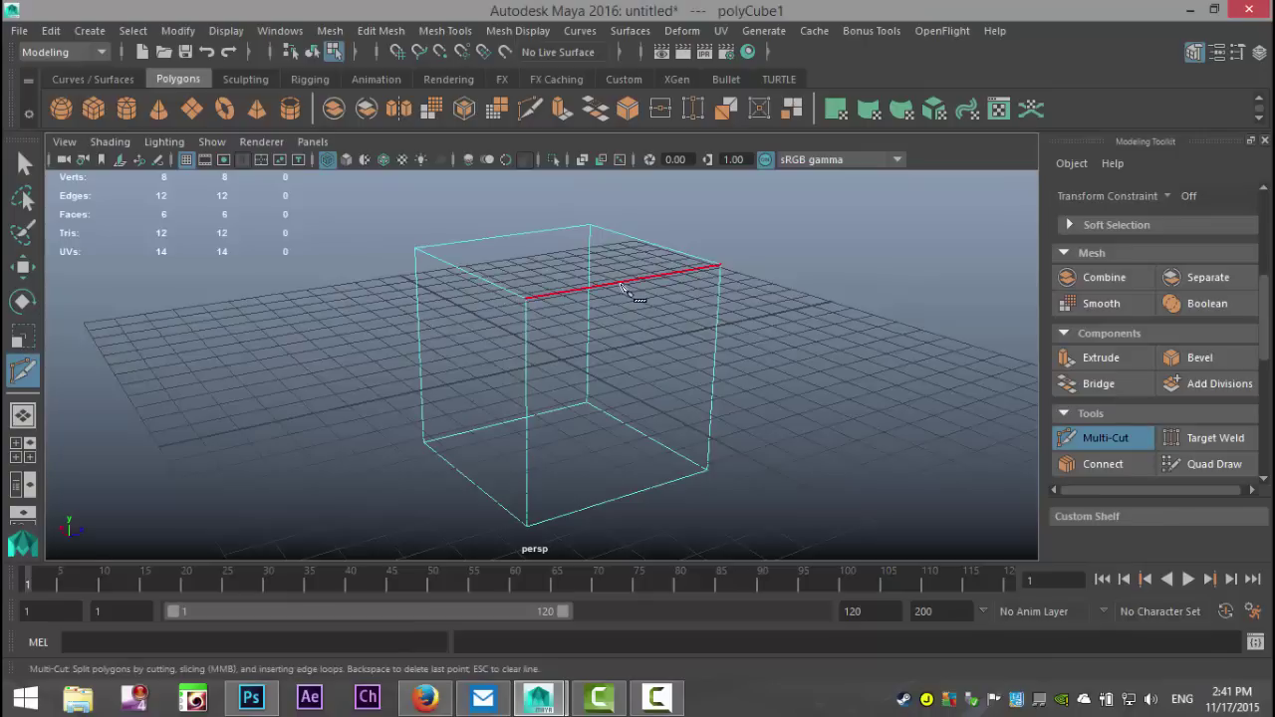
pyautogui.click(670, 273)
pyautogui.click(661, 486)
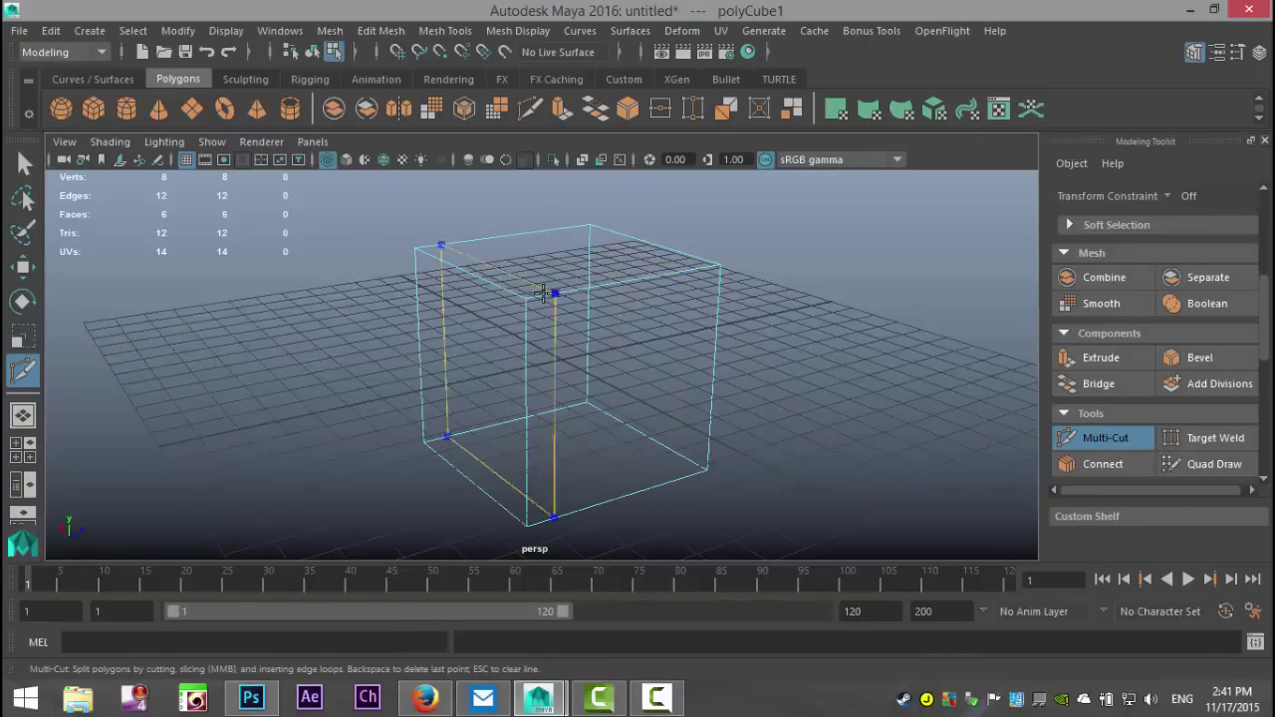
pyautogui.click(543, 411)
pyautogui.click(544, 231)
pyautogui.press('Escape')
pyautogui.click(418, 314)
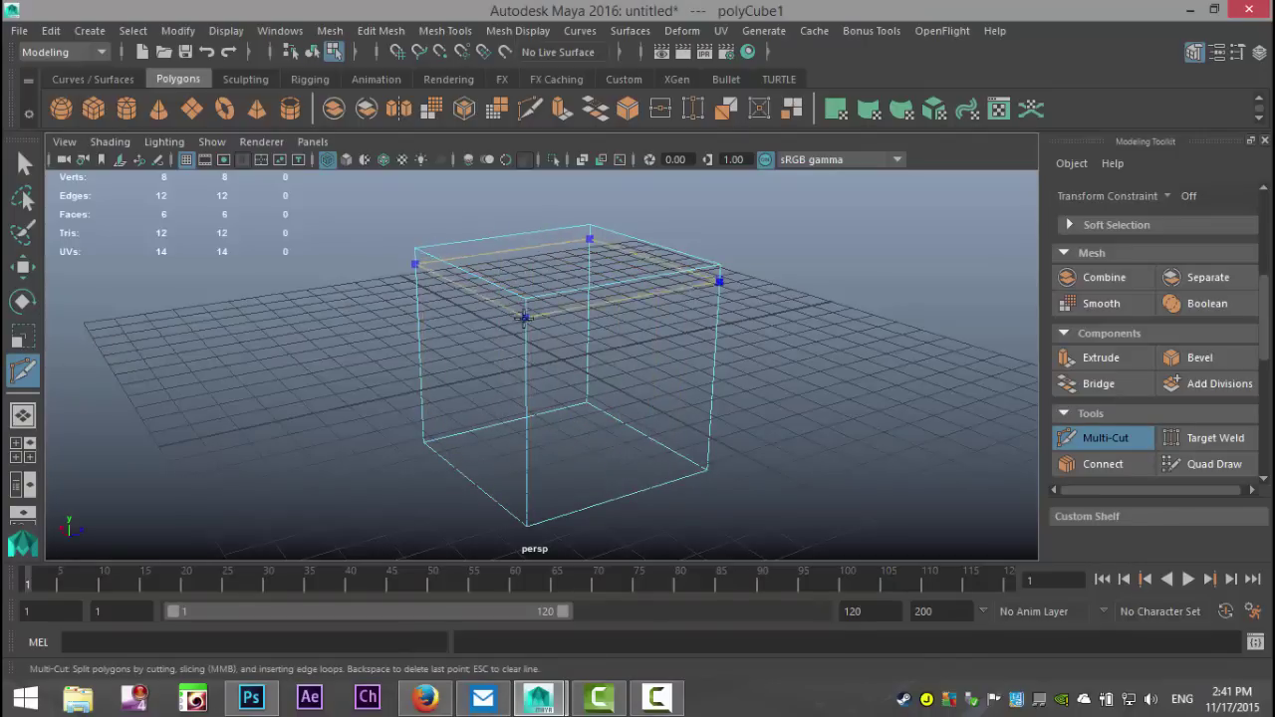
pyautogui.click(589, 284)
pyautogui.click(715, 333)
pyautogui.click(525, 376)
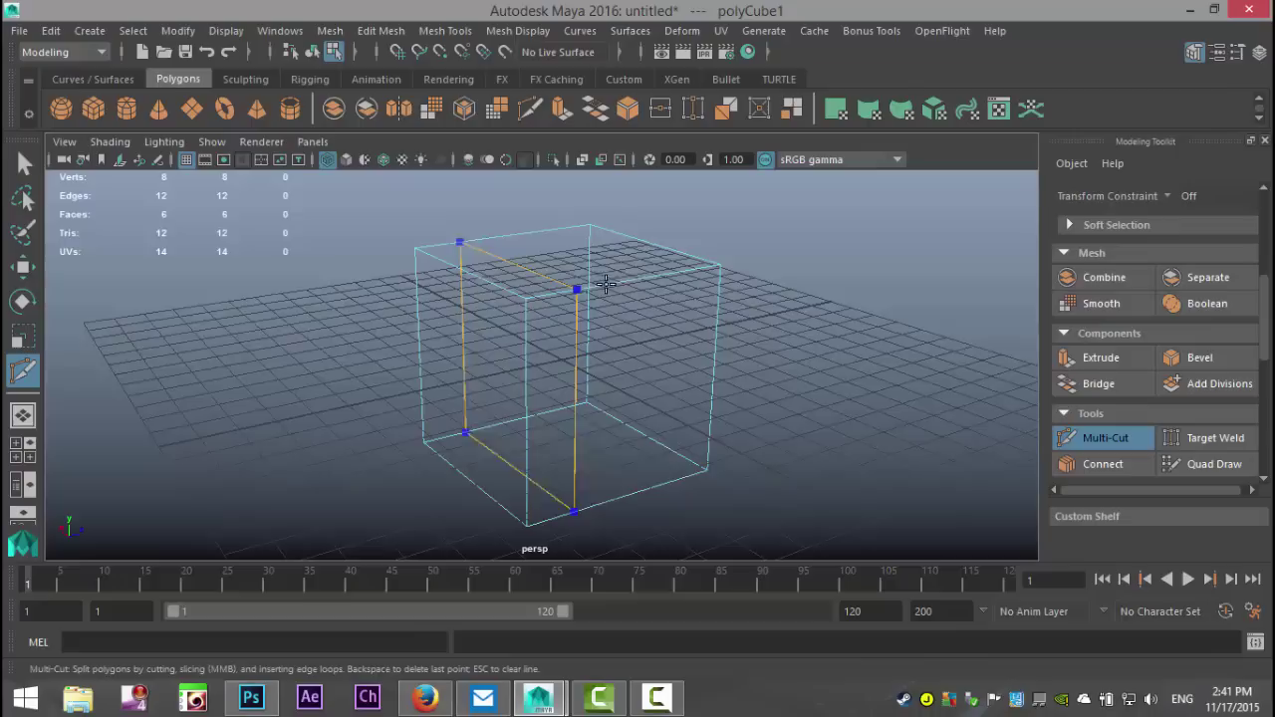
# Ctrl-insert four horizontal and vertical edge loops for 30 faces, then return to shaded display
pyautogui.keyDown('ctrl'); pyautogui.click(512, 372); pyautogui.keyUp('ctrl')
pyautogui.keyDown('ctrl'); pyautogui.click(512, 373); pyautogui.keyUp('ctrl')
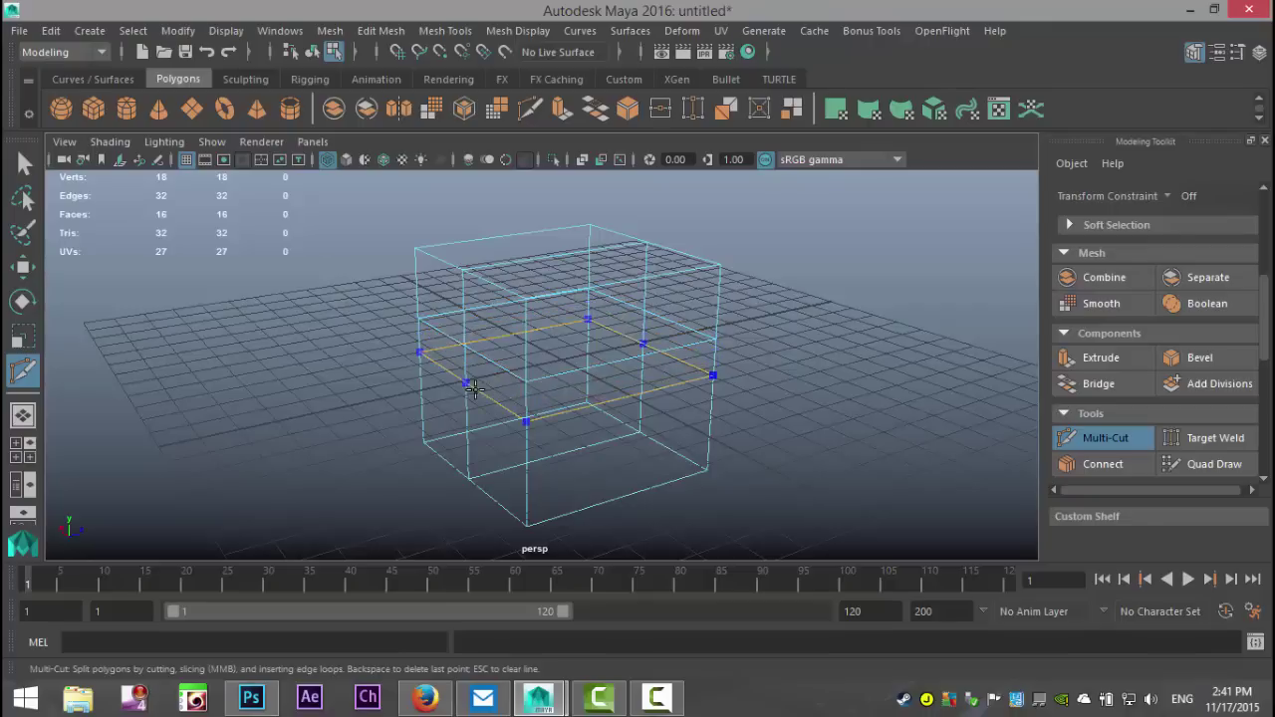
pyautogui.keyDown('ctrl'); pyautogui.click(469, 369); pyautogui.keyUp('ctrl')
pyautogui.keyDown('ctrl'); pyautogui.click(503, 404); pyautogui.keyUp('ctrl')
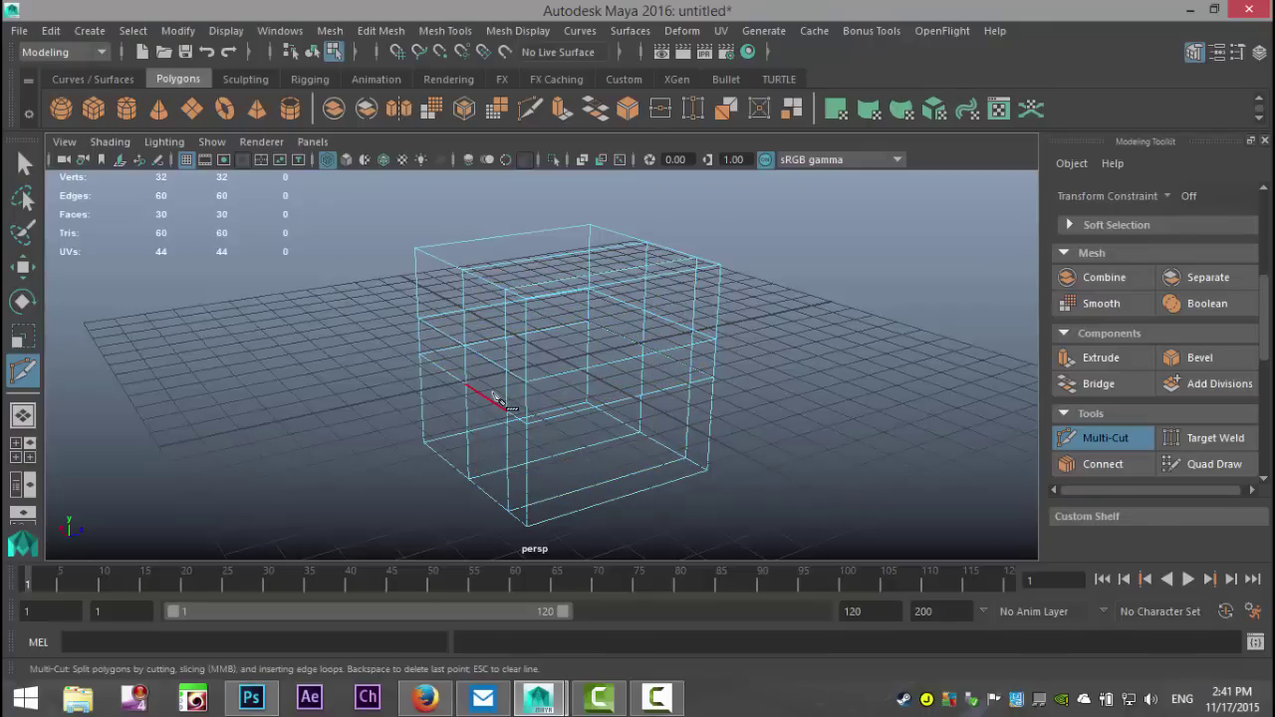
pyautogui.press('5')
pyautogui.moveTo(697, 409)
pyautogui.keyDown('alt'); pyautogui.mouseDown()
pyautogui.moveTo(714, 377)
pyautogui.moveTo(754, 447)
pyautogui.moveTo(688, 417)
pyautogui.moveTo(797, 403)
pyautogui.mouseUp(); pyautogui.keyUp('alt')
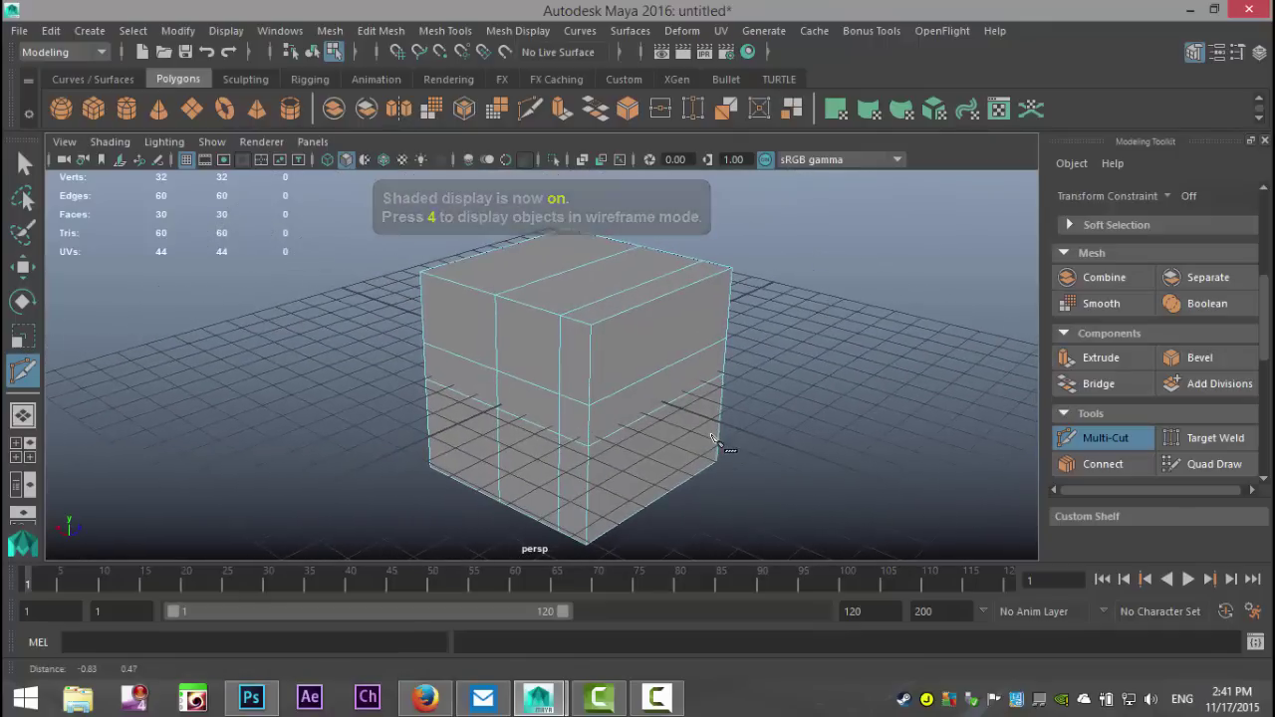
pyautogui.keyDown('alt'); pyautogui.moveTo(806, 448); pyautogui.dragTo(760, 435, button='middle'); pyautogui.keyUp('alt')
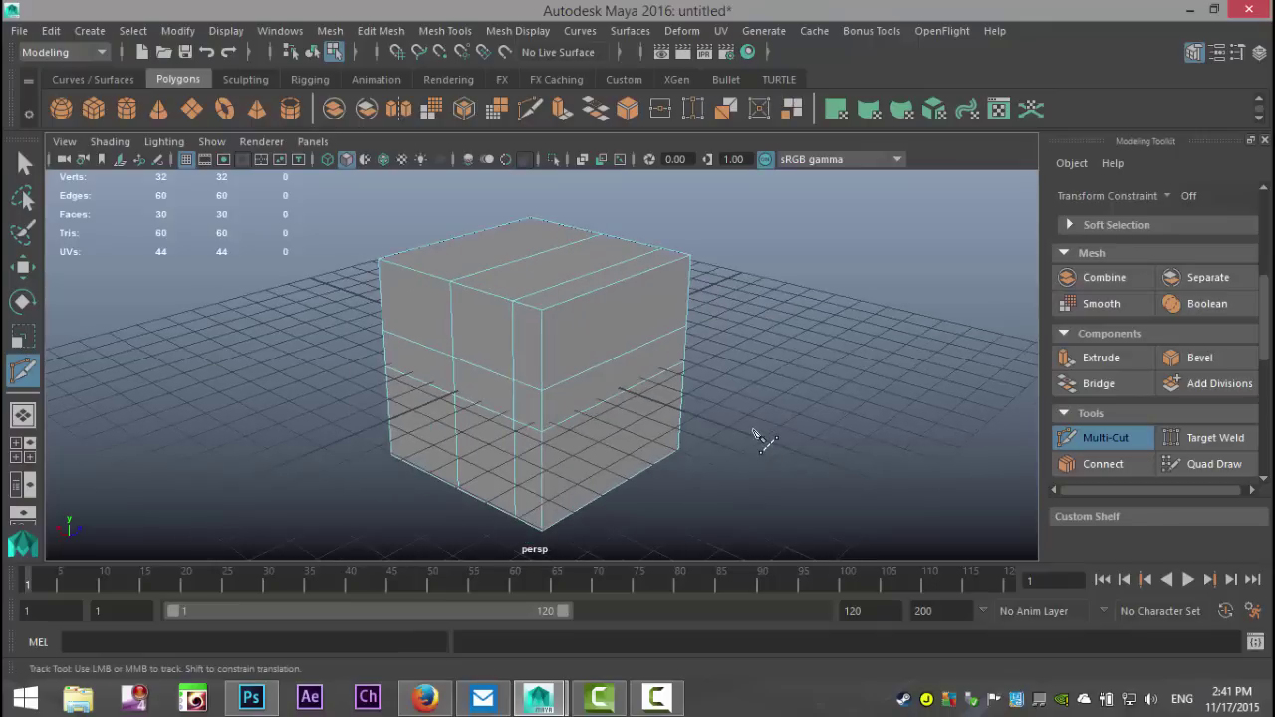